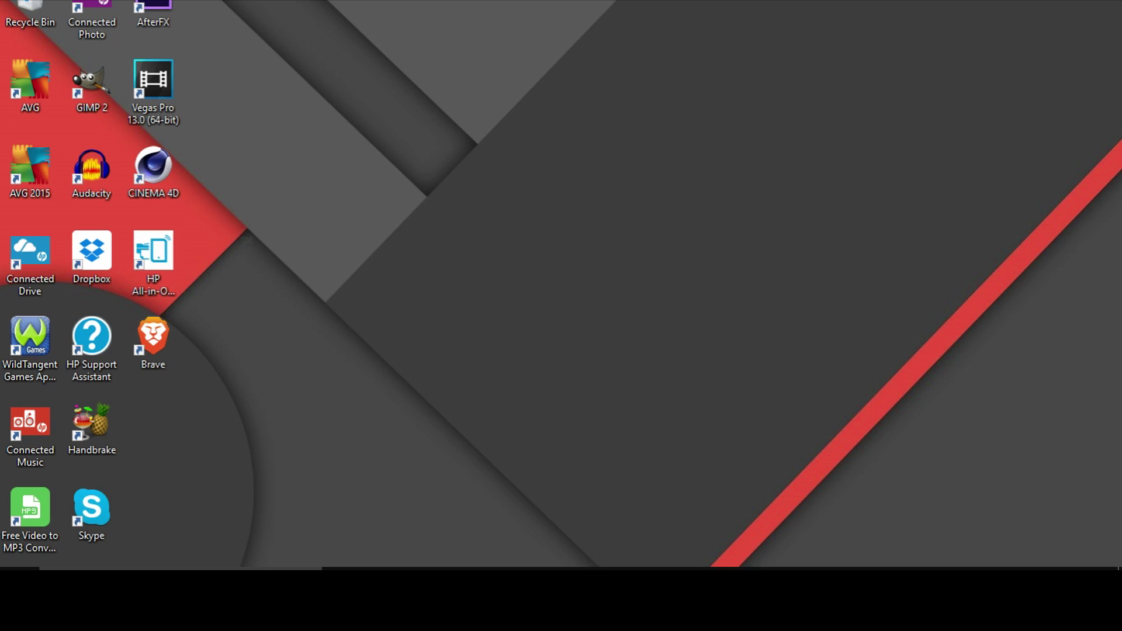
Launch Brave from its desktop shortcut so a blank New Tab page appears.
left_click_drag(154, 339, 350, 180)
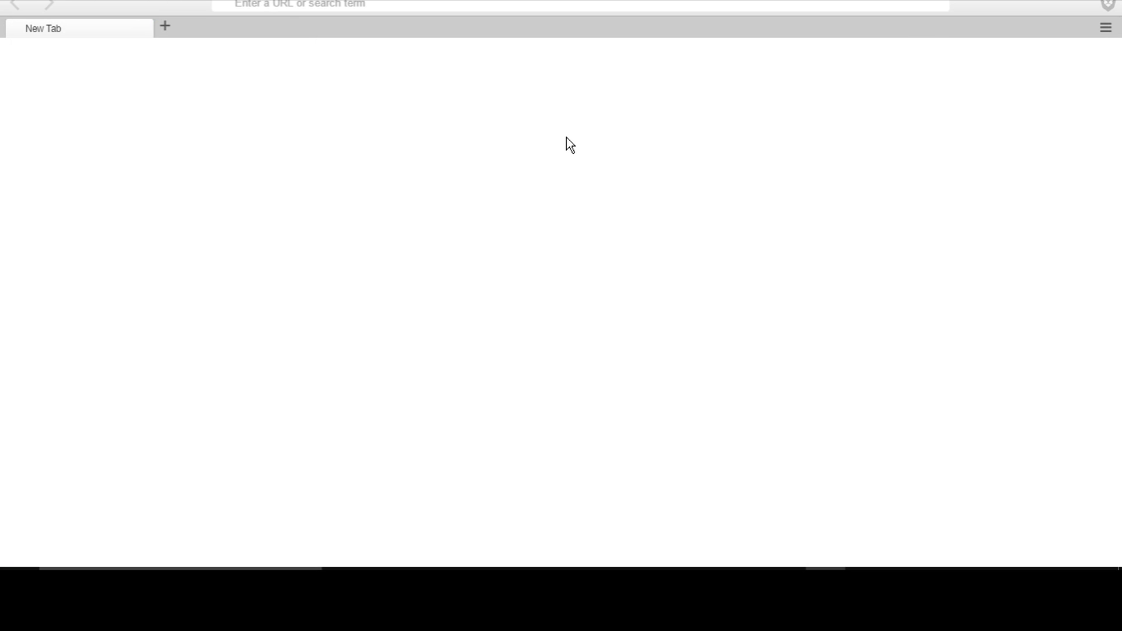
Open Brave's hamburger main menu at the top right of the window.
left_click(386, 4)
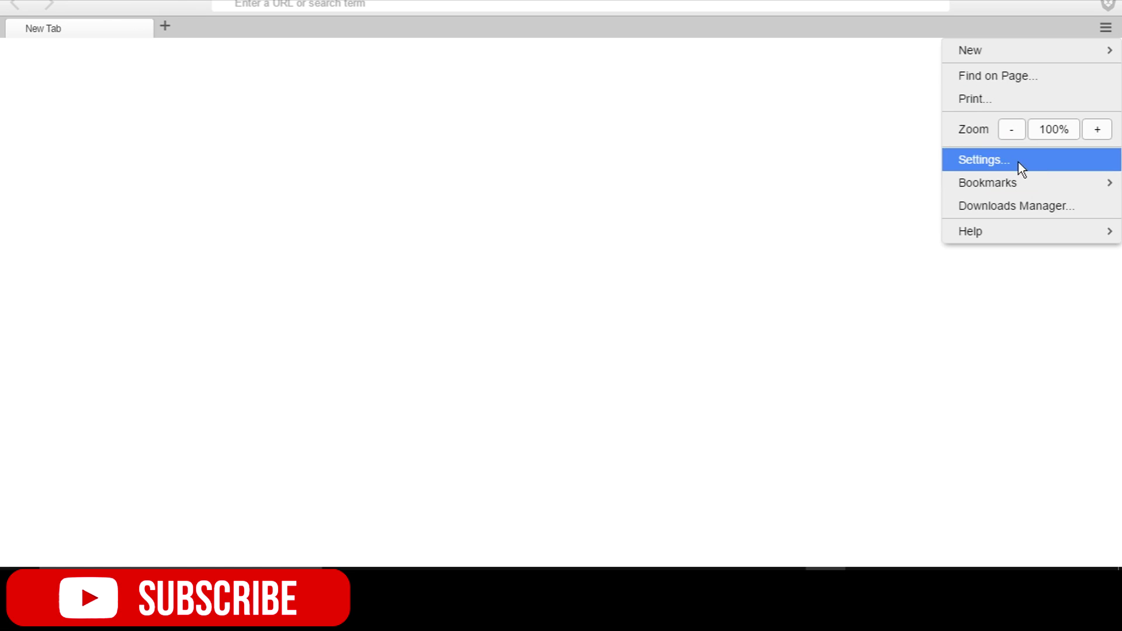
left_click(1018, 163)
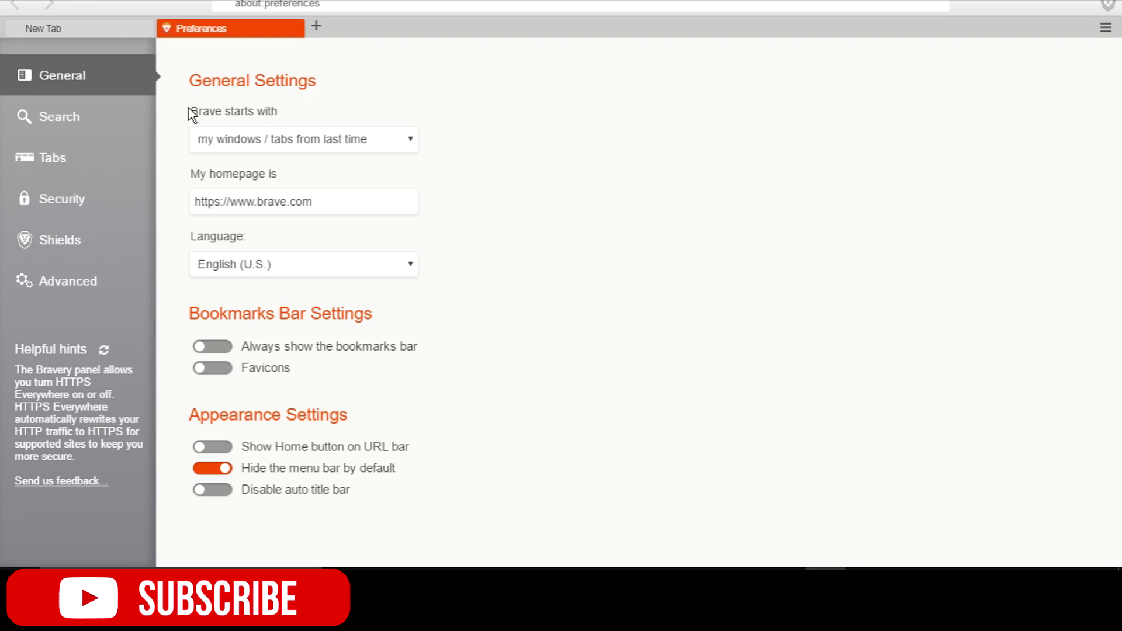
left_click(394, 139)
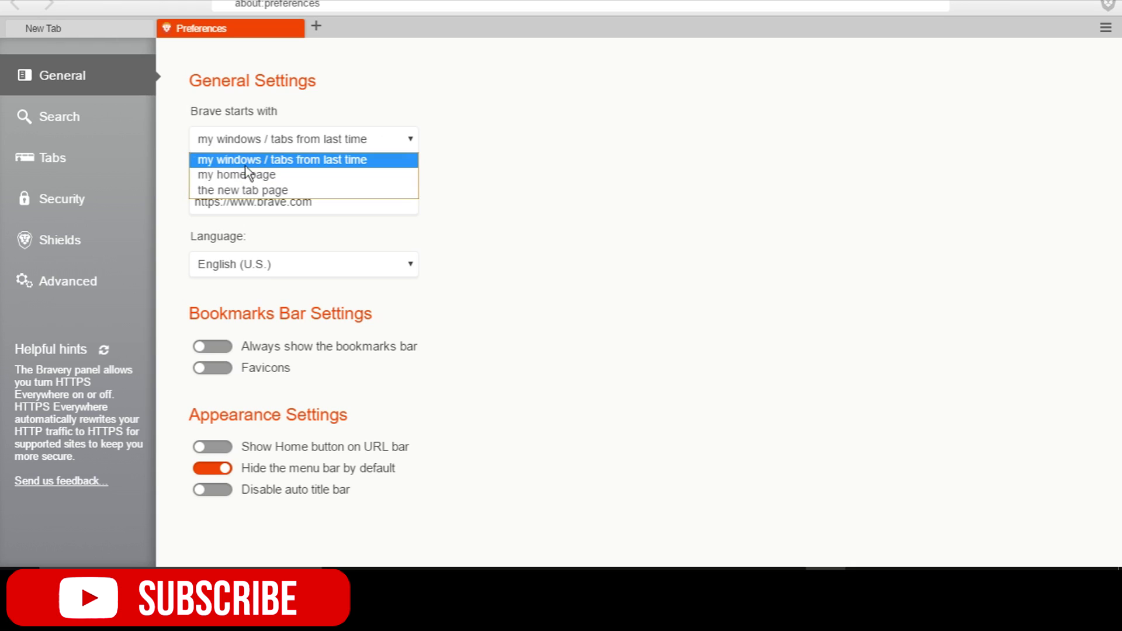
left_click(296, 175)
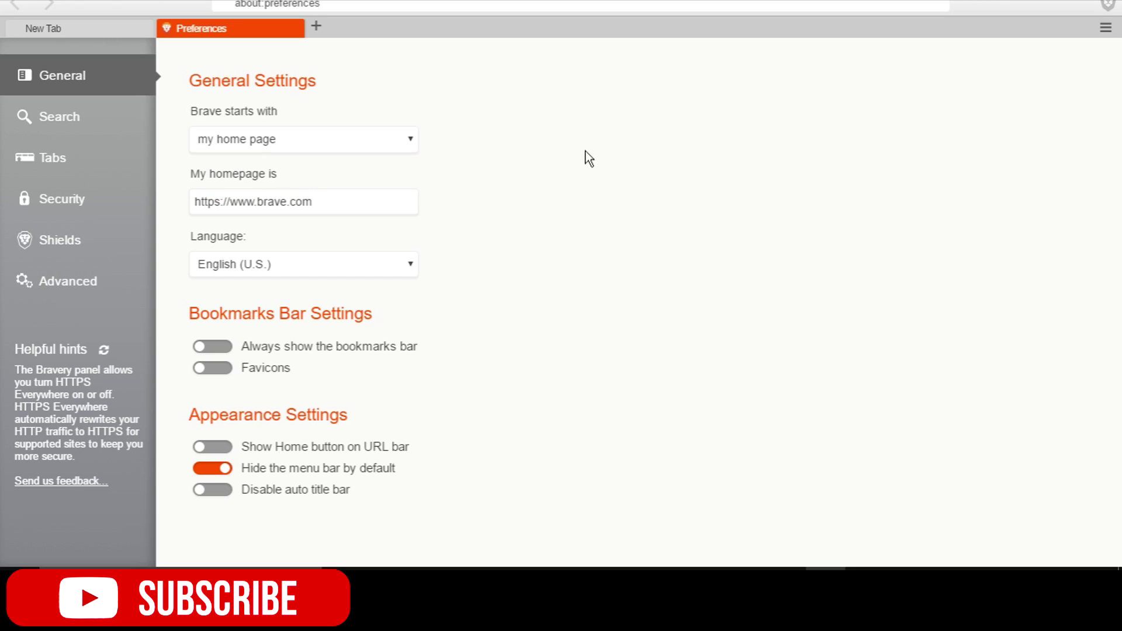
double_click(297, 202)
double_click(263, 202)
type("google")
Keep English (U.S.) as the language and leave the bookmarks bar not always shown.
left_click(402, 265)
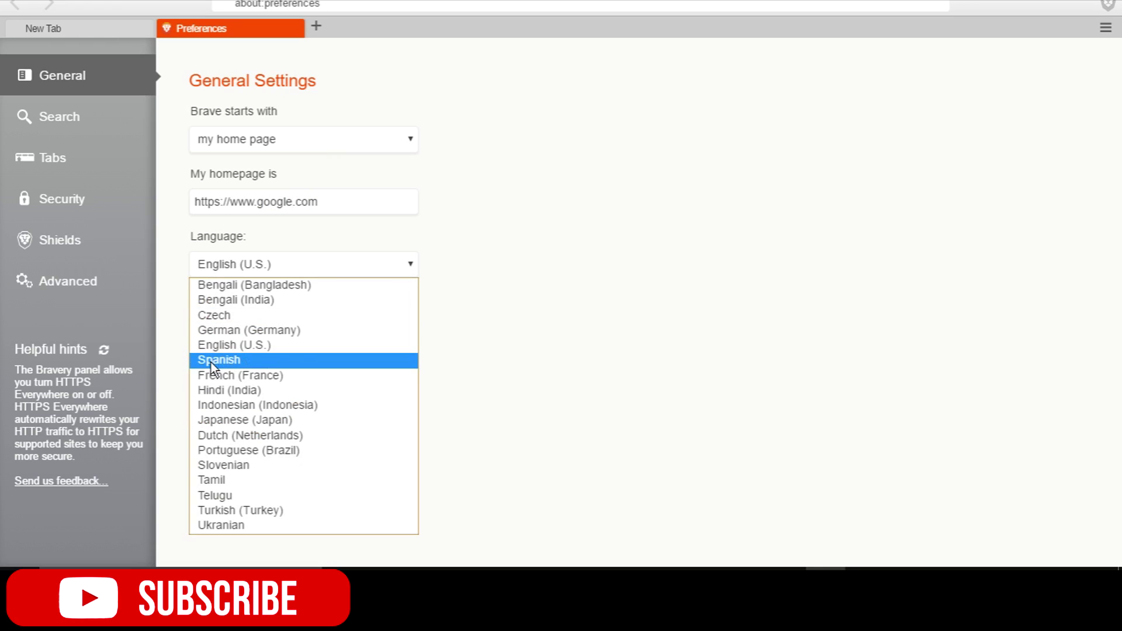
left_click(395, 264)
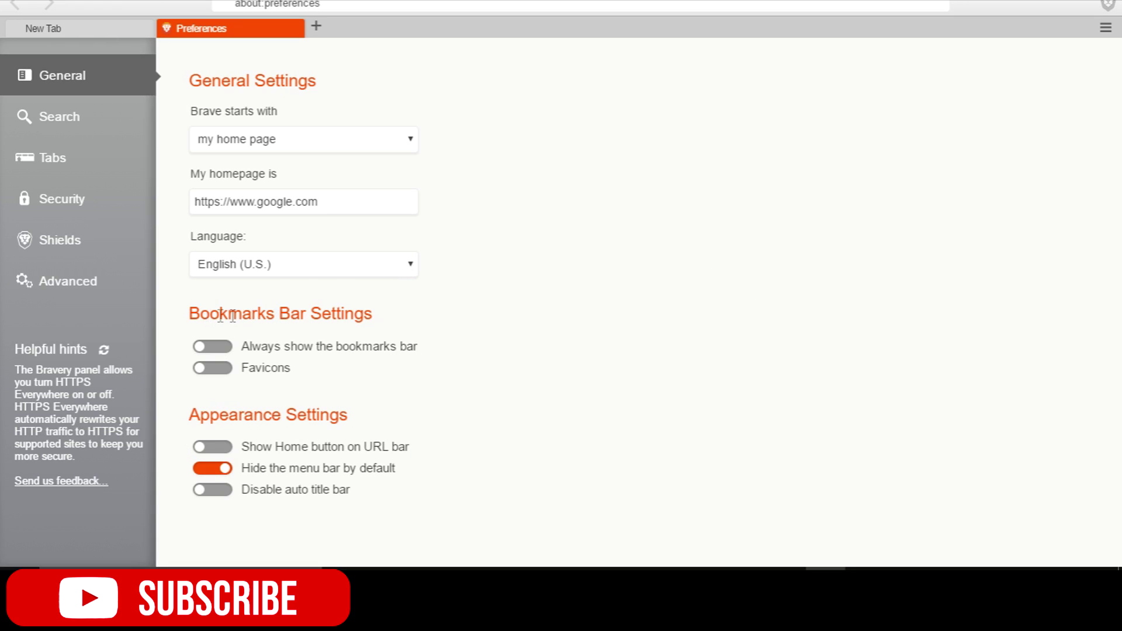
left_click(228, 349)
left_click(221, 366)
In Search preferences, keep Google as the default engine and switch on Offer search suggestions.
left_click(88, 119)
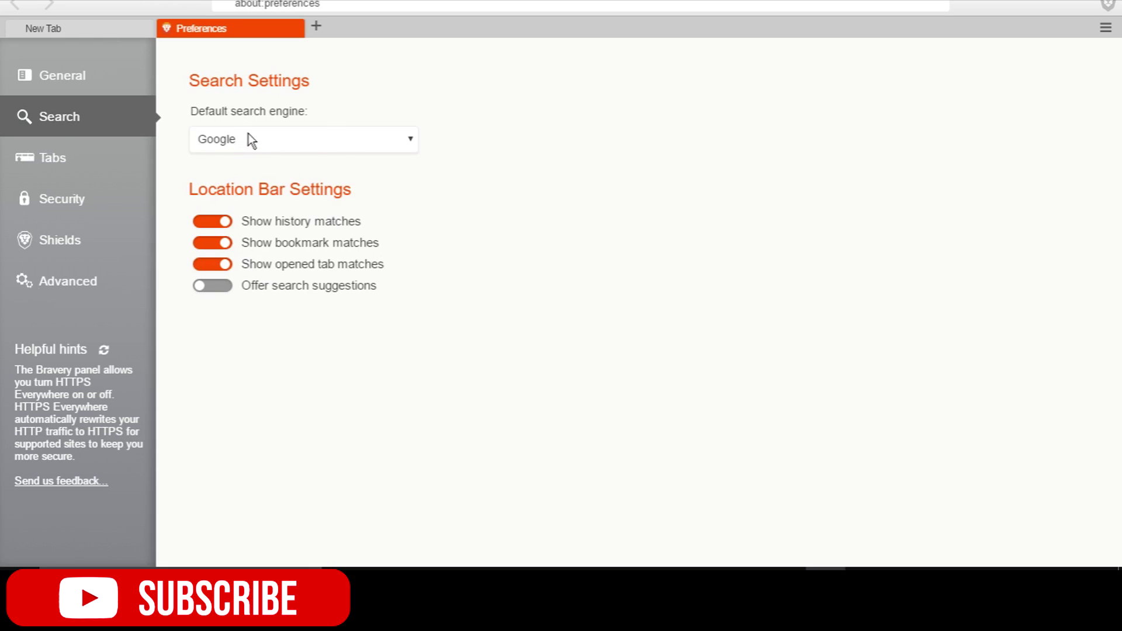
left_click(328, 140)
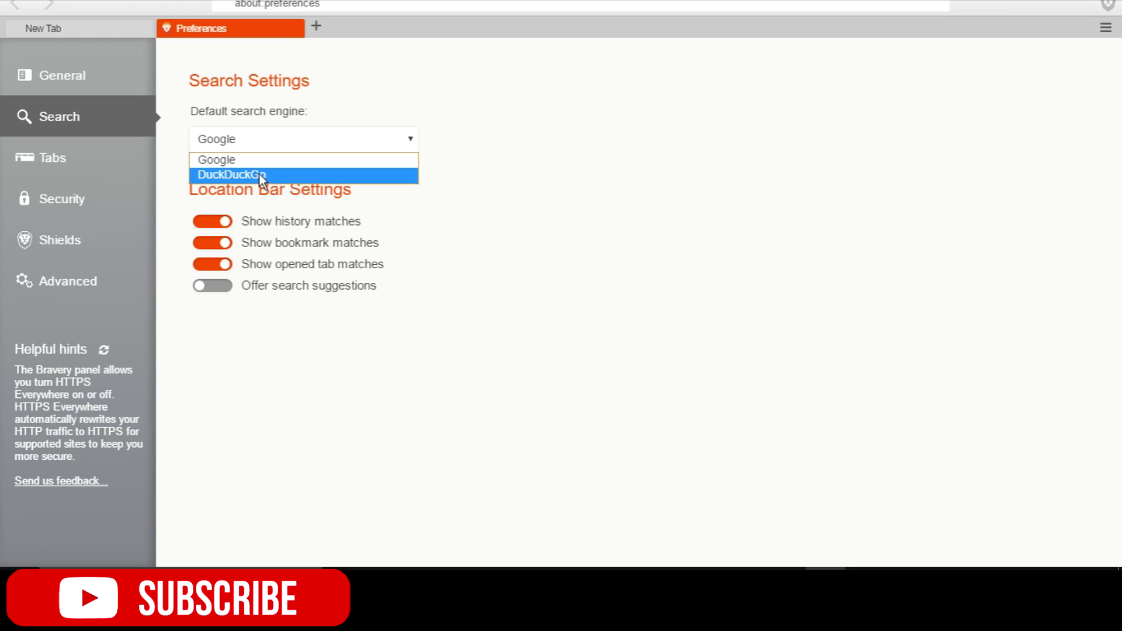
left_click(244, 159)
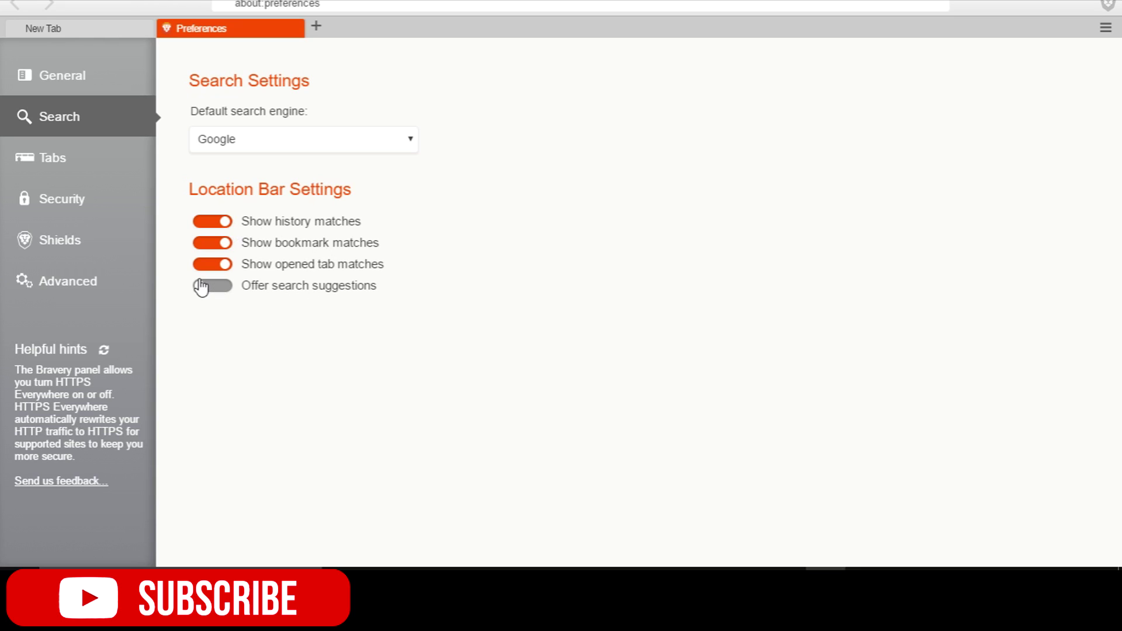
left_click(216, 290)
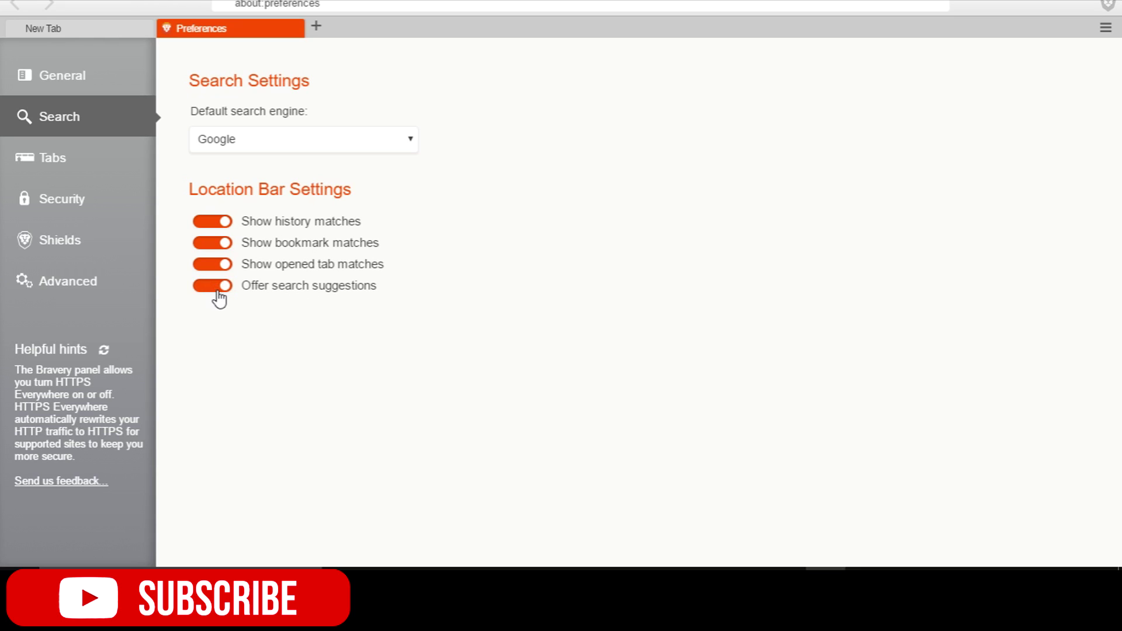
In the Tabs preferences, keep the number of tabs per tab set at 10.
left_click(77, 171)
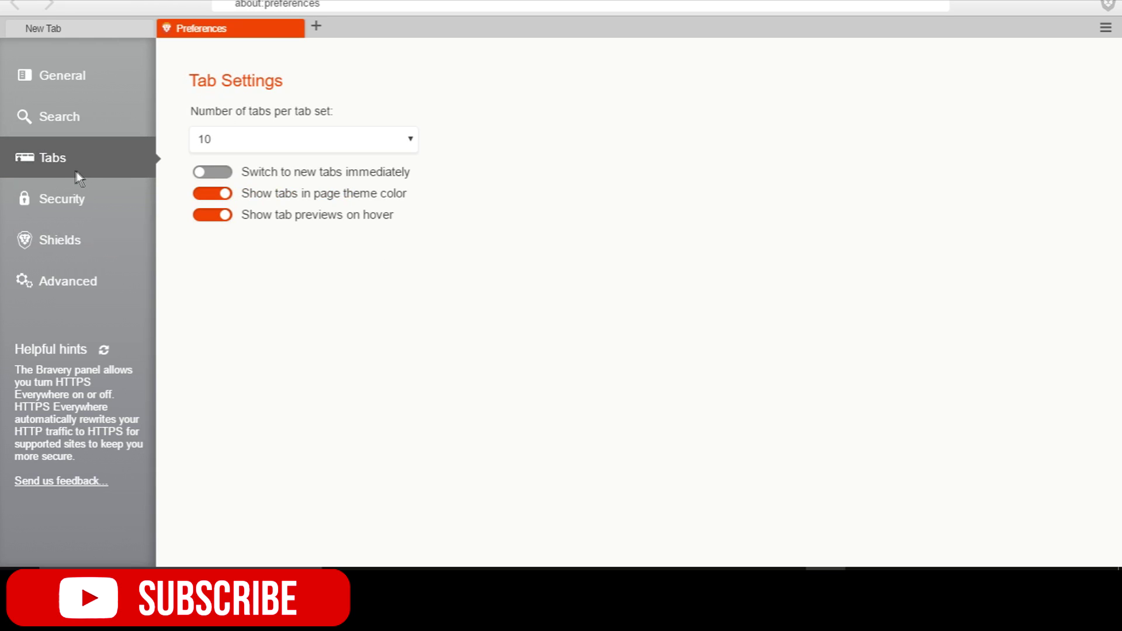
left_click(410, 150)
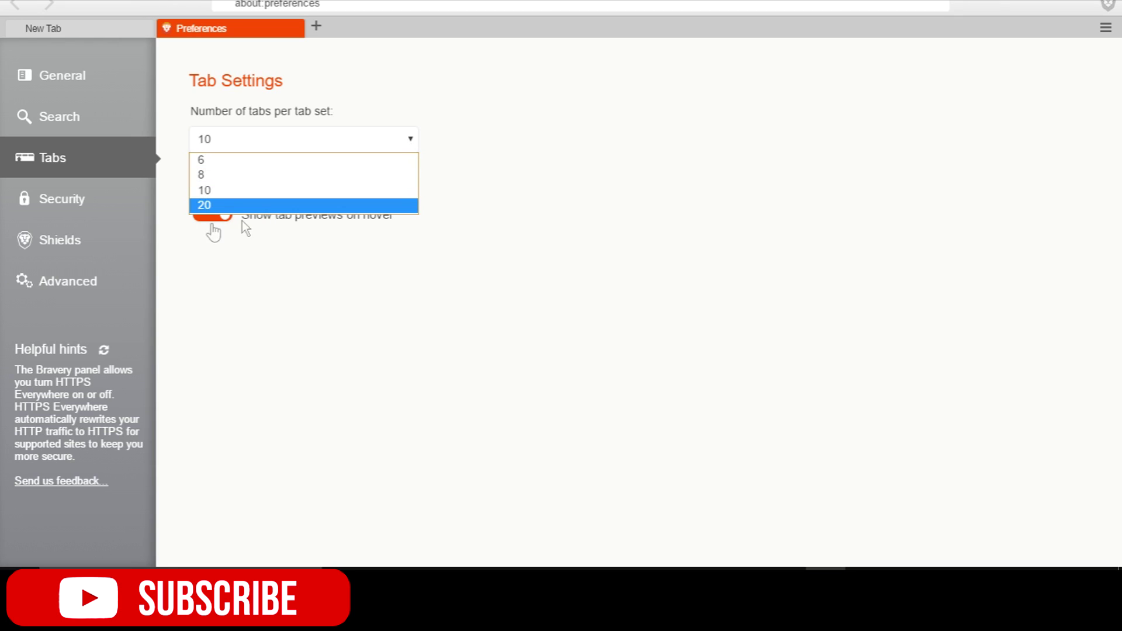
left_click(251, 190)
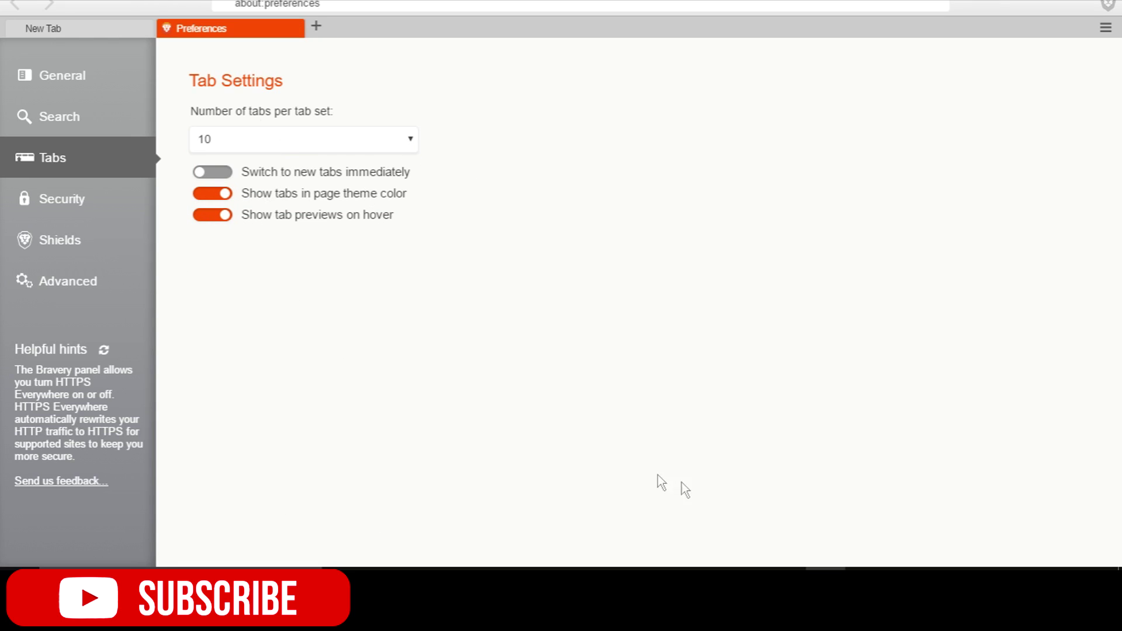
left_click(59, 239)
Under Security > Private Data, clear browsing history, download history, cached images and files, and all site cookies on close.
left_click(76, 206)
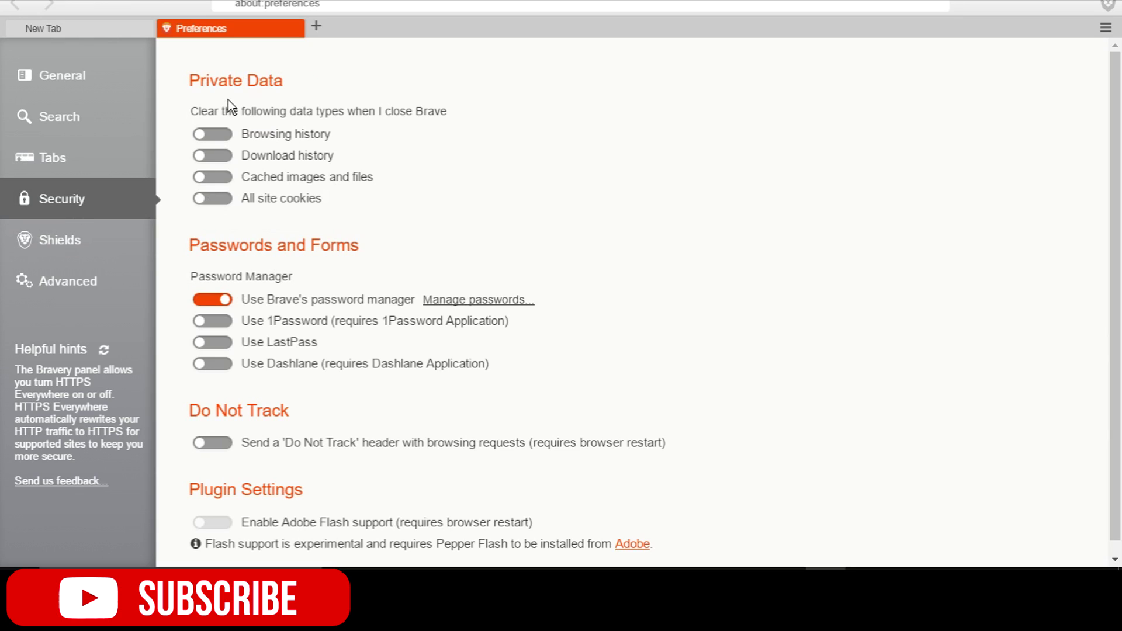
left_click(221, 136)
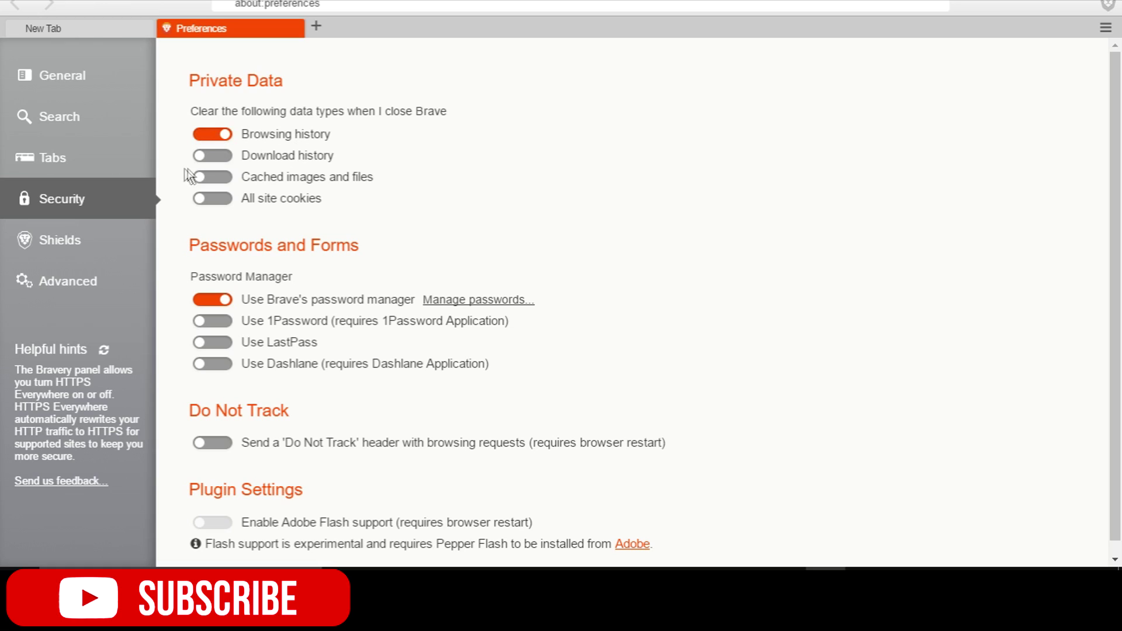
left_click(215, 162)
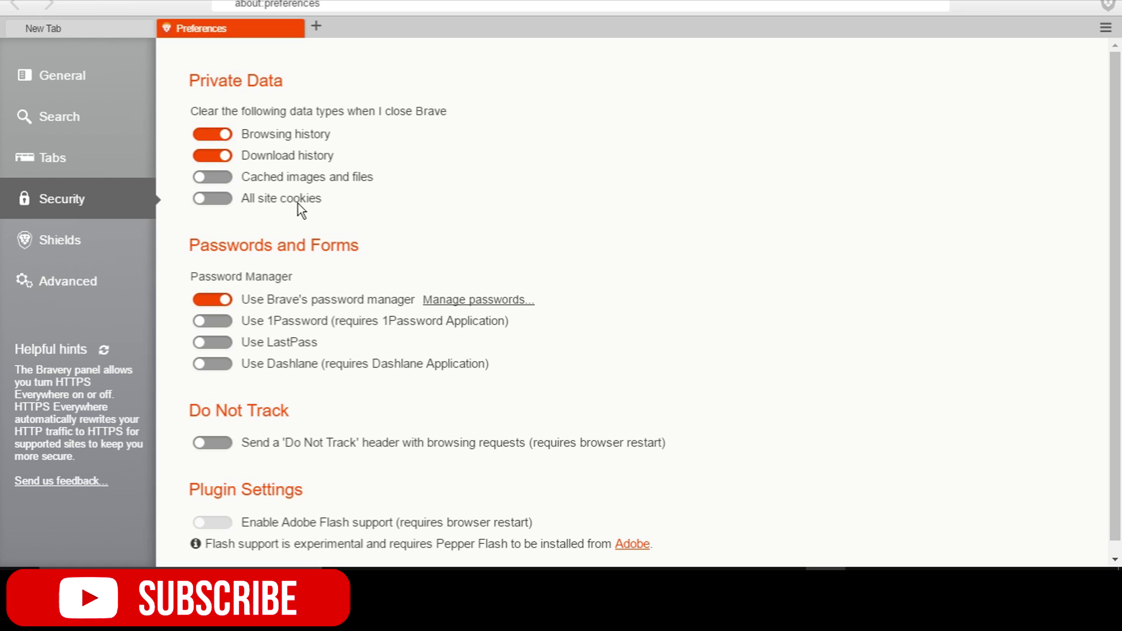
left_click(220, 179)
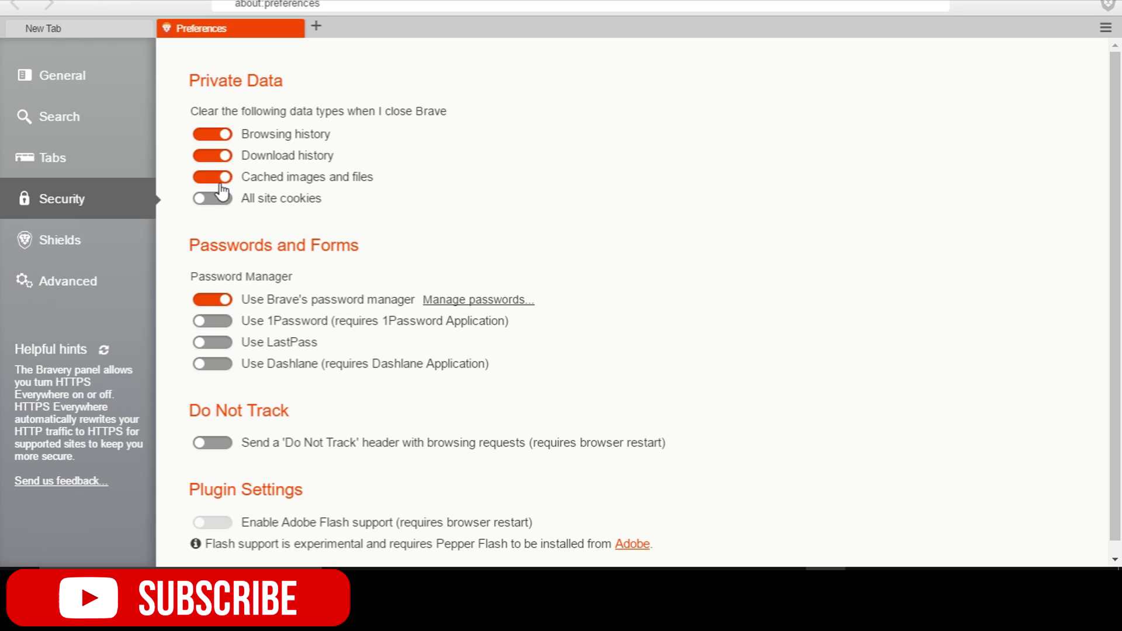
left_click(217, 198)
scroll(309, 294, "down", 1)
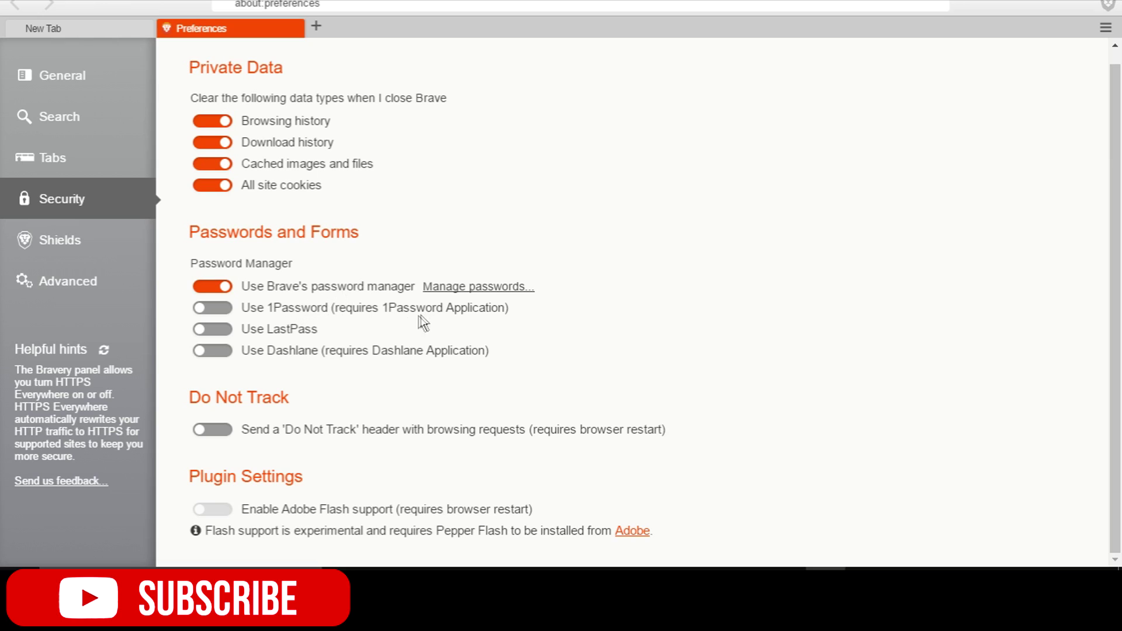
Leave LastPass off, close the Password Settings tab, and enable the Do Not Track header.
left_click(227, 332)
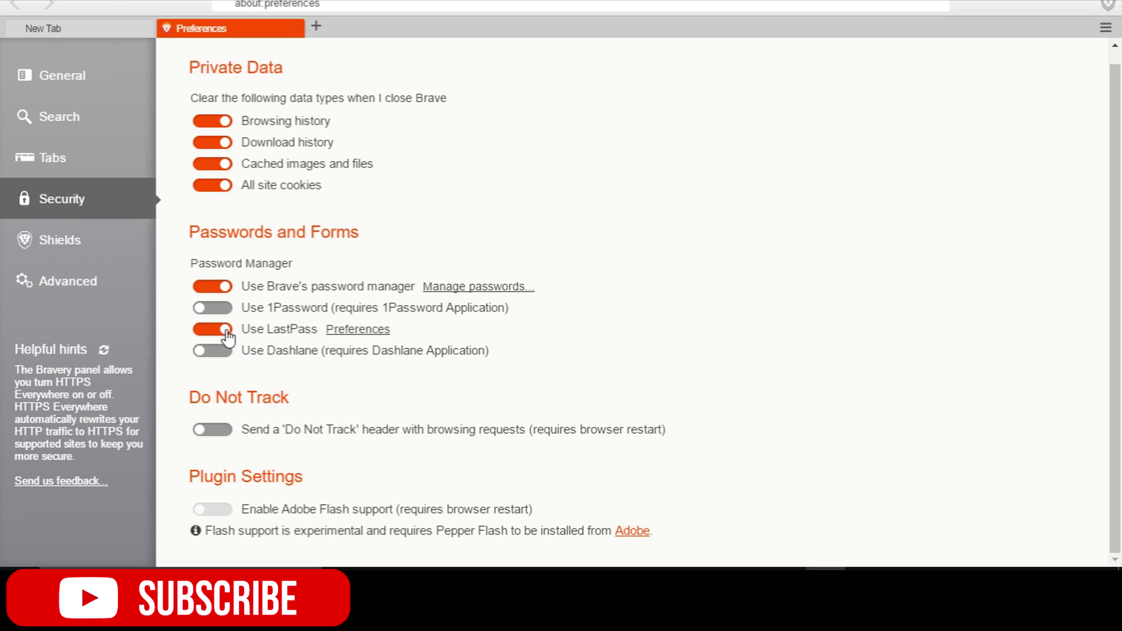
left_click(227, 332)
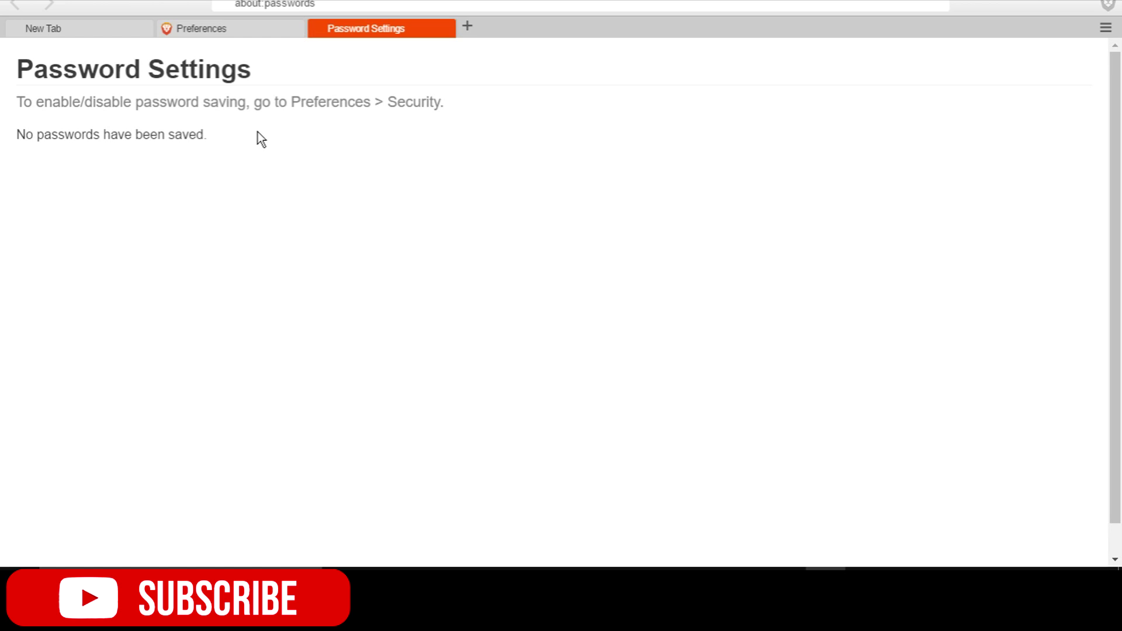
left_click(445, 28)
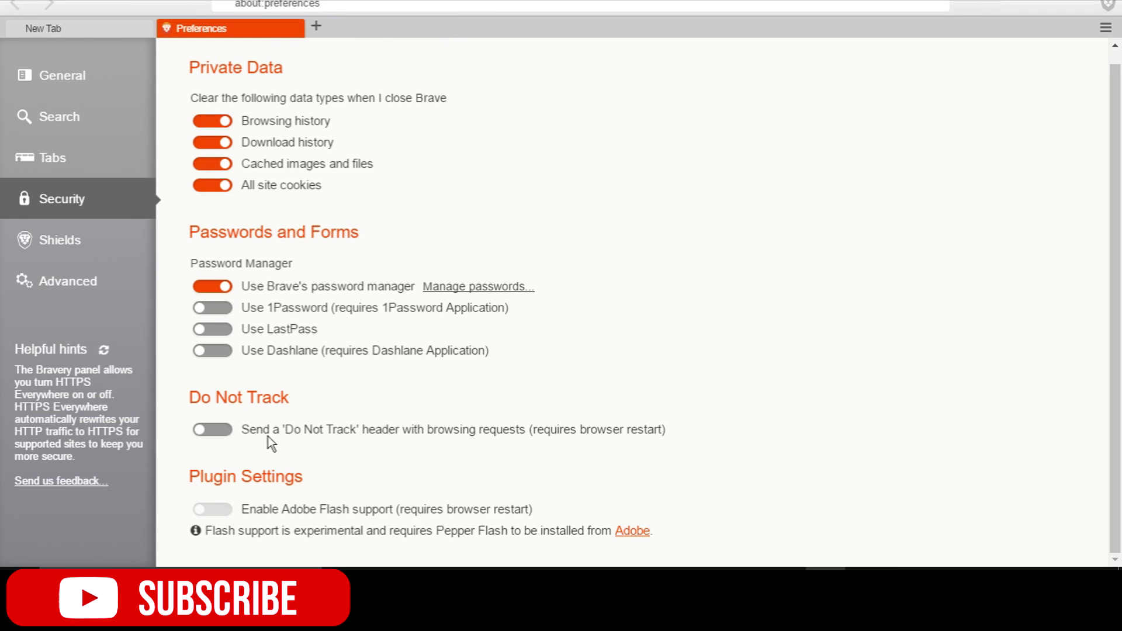
left_click(226, 435)
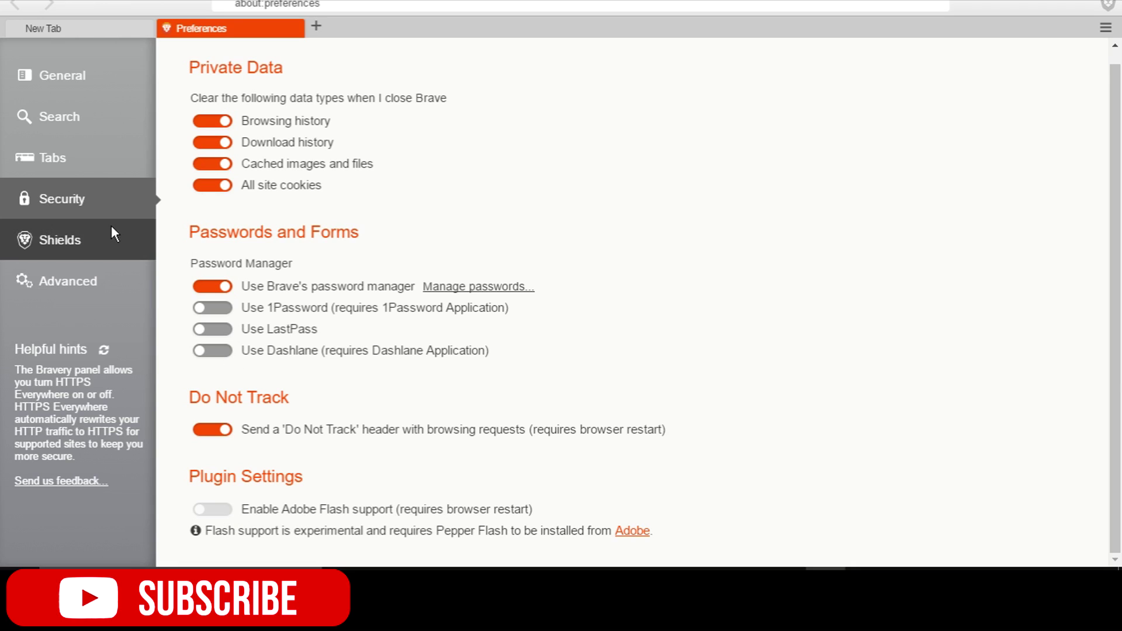
In Bravery Defaults, set Ad Control to Block Ads, keeping 3rd-party cookies blocked and HTTPS Everywhere on.
left_click(62, 244)
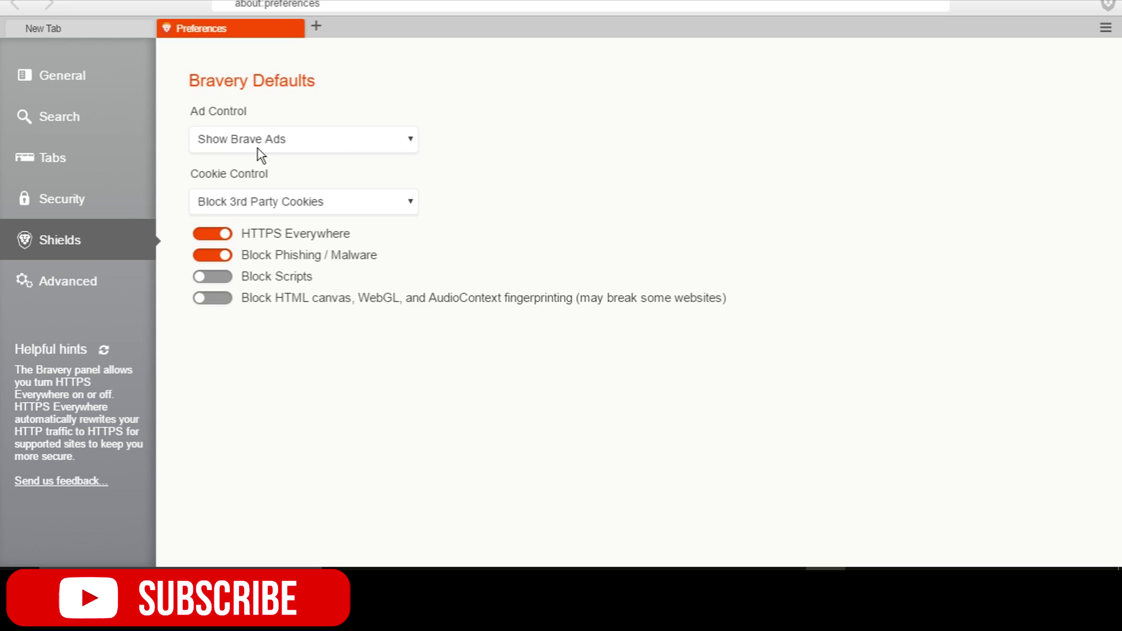
left_click(398, 142)
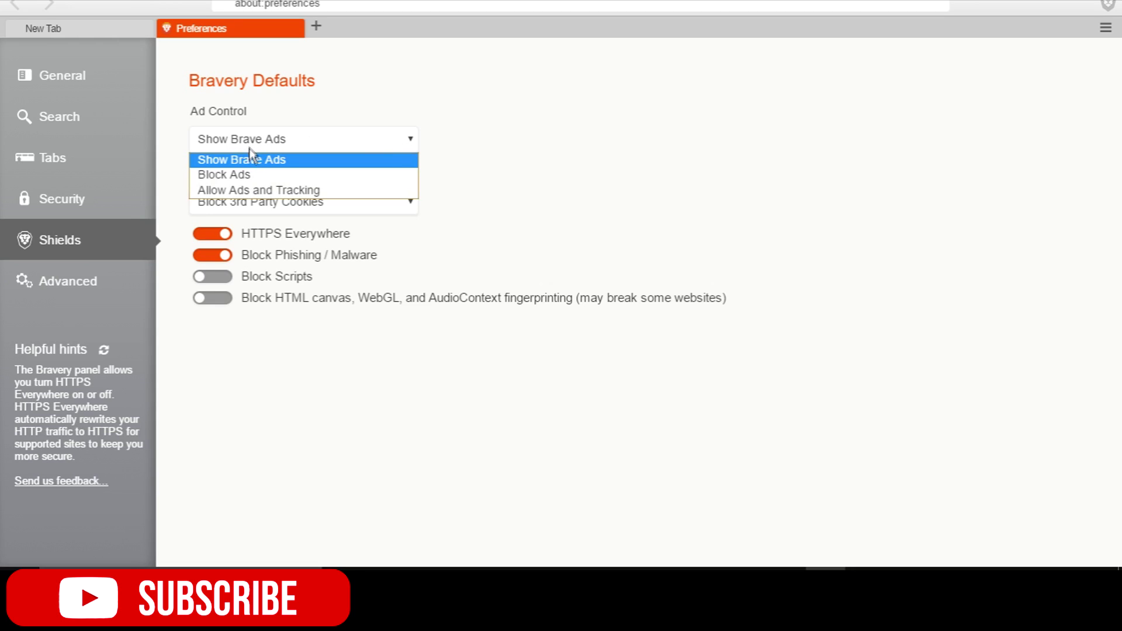
left_click(244, 174)
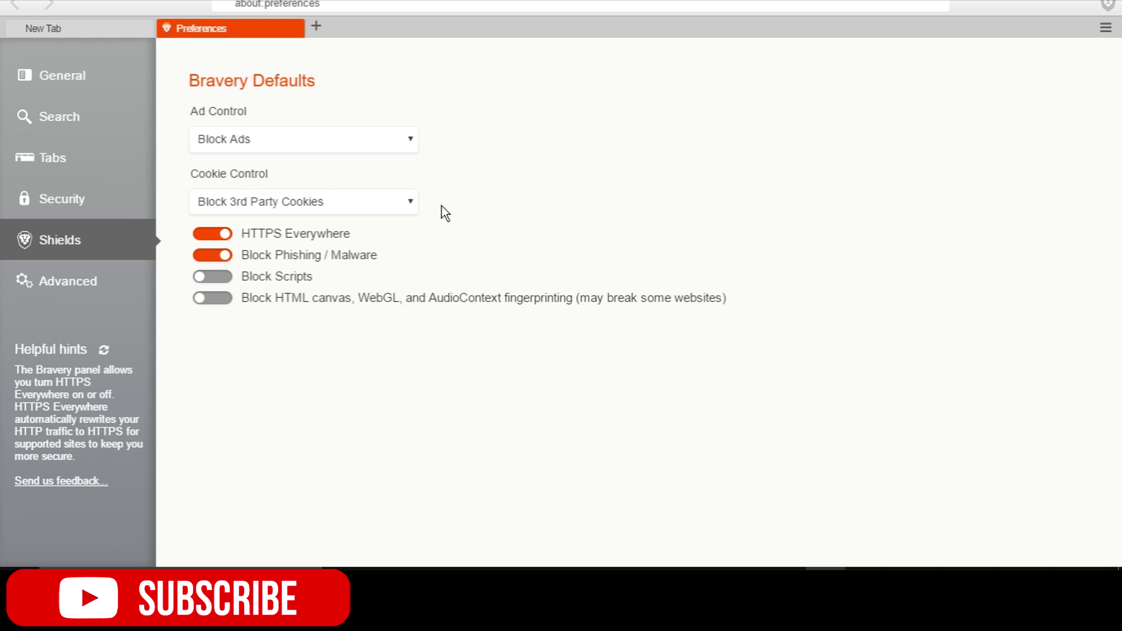
left_click(391, 206)
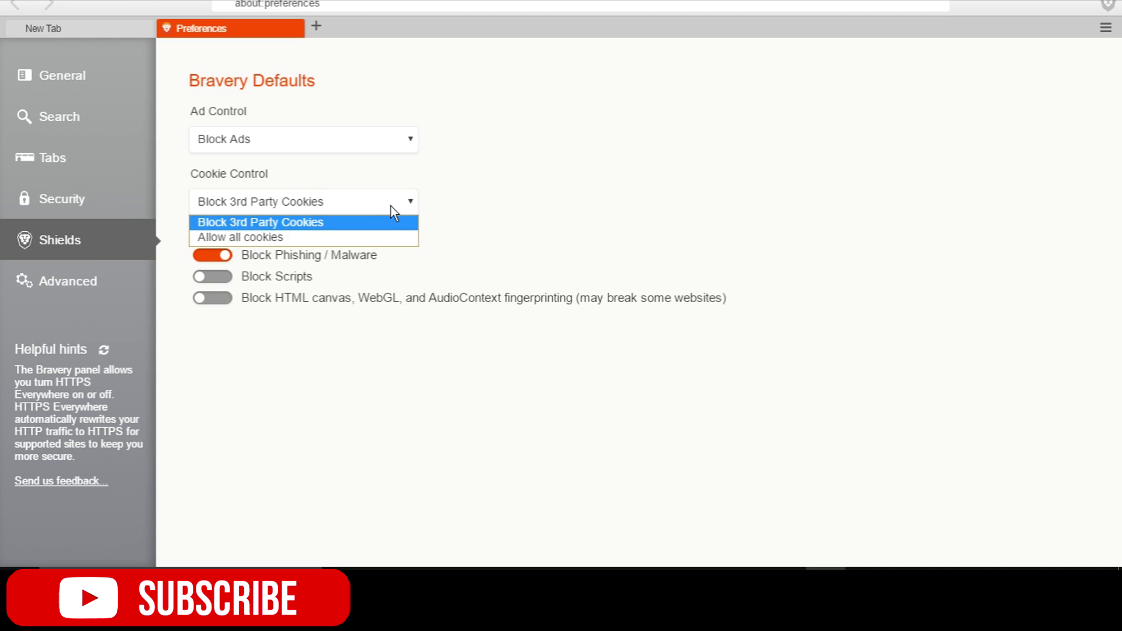
left_click(292, 226)
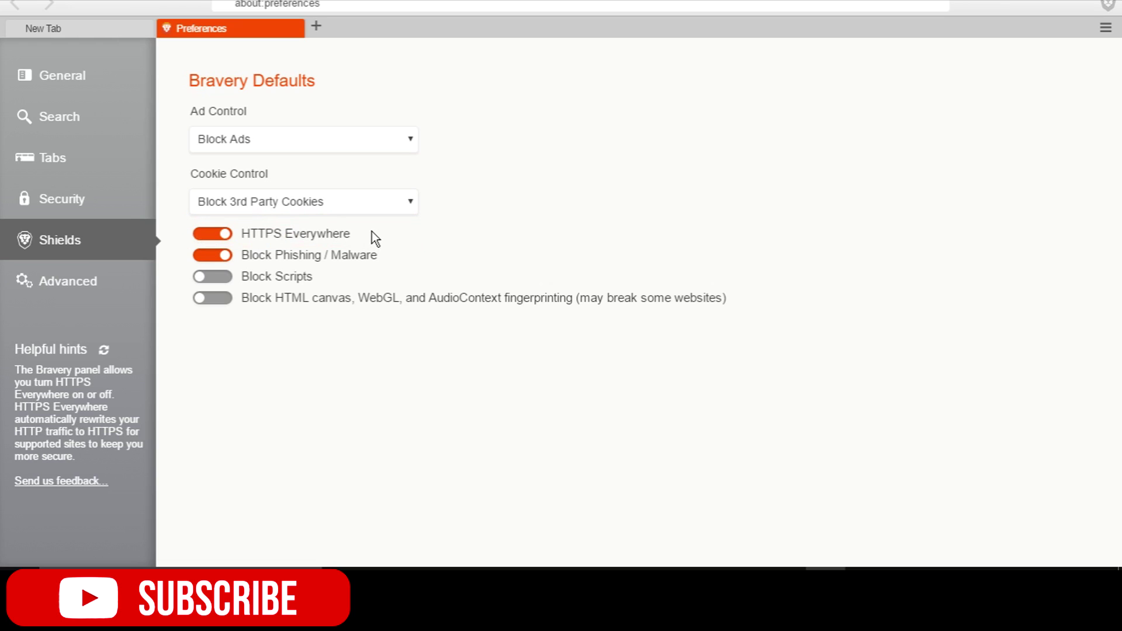
left_click(224, 236)
left_click(230, 243)
In Advanced Content Settings, keep the default zoom level at 100%.
left_click(89, 290)
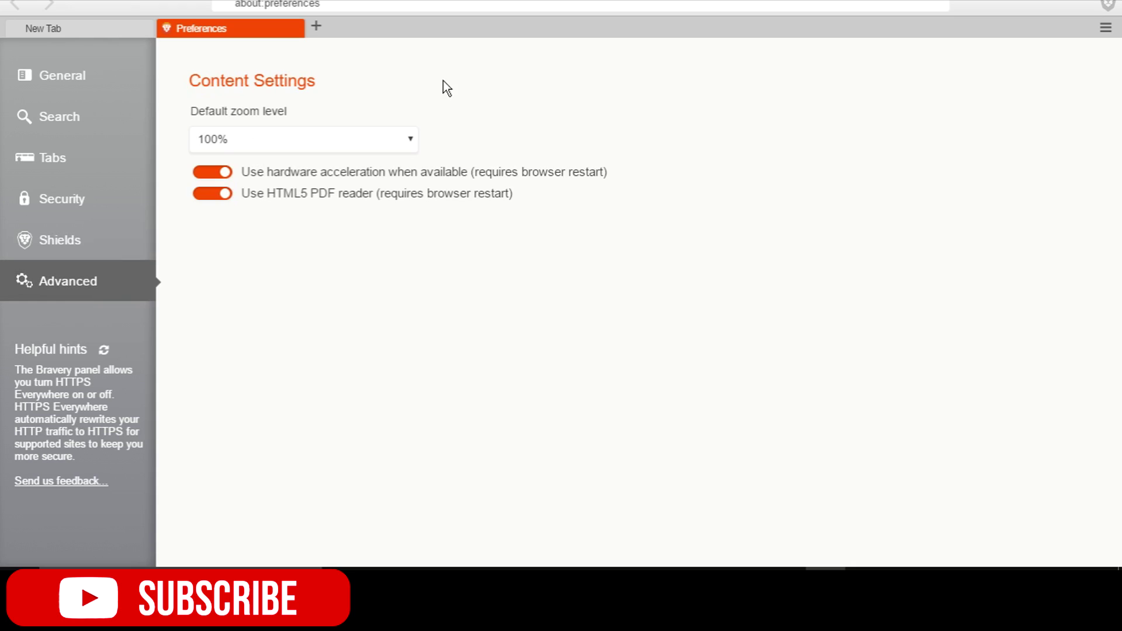
left_click(392, 149)
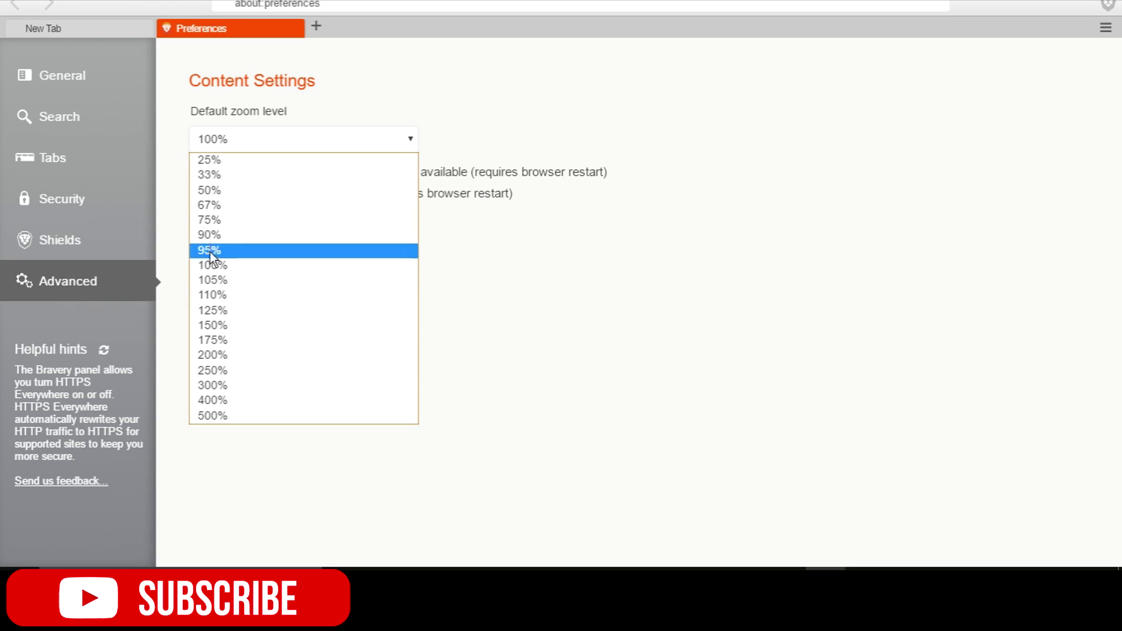
left_click(212, 267)
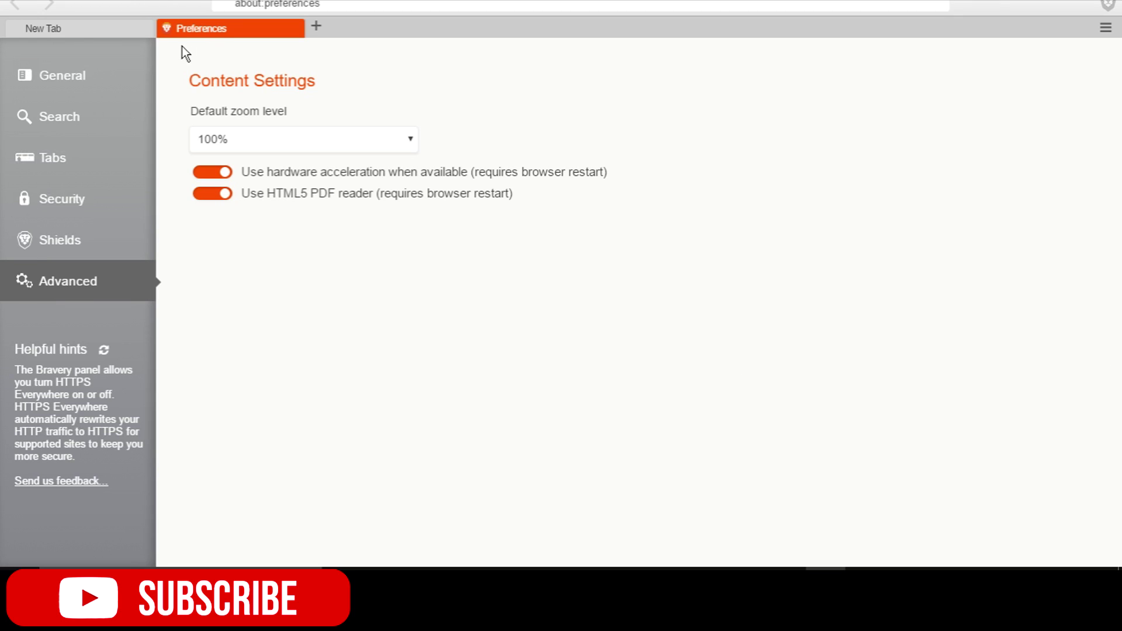
left_click(58, 32)
left_click(172, 34)
left_click(134, 23)
left_click(206, 31)
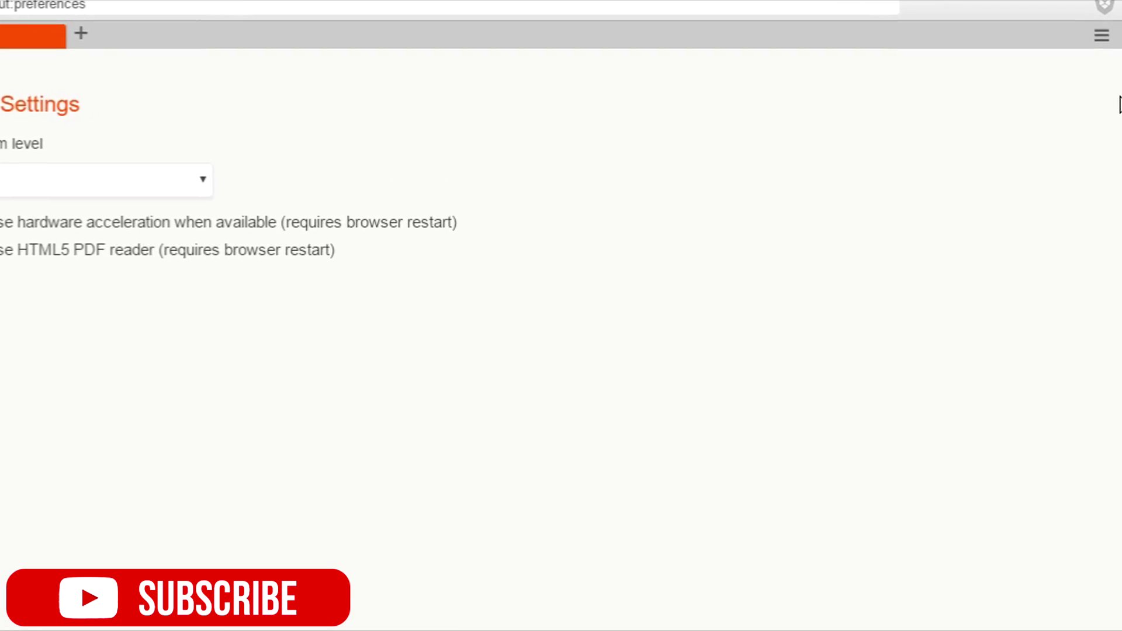
Run Help > Check for Updates, hide the no-updates notice, and close the menu.
left_click(1102, 36)
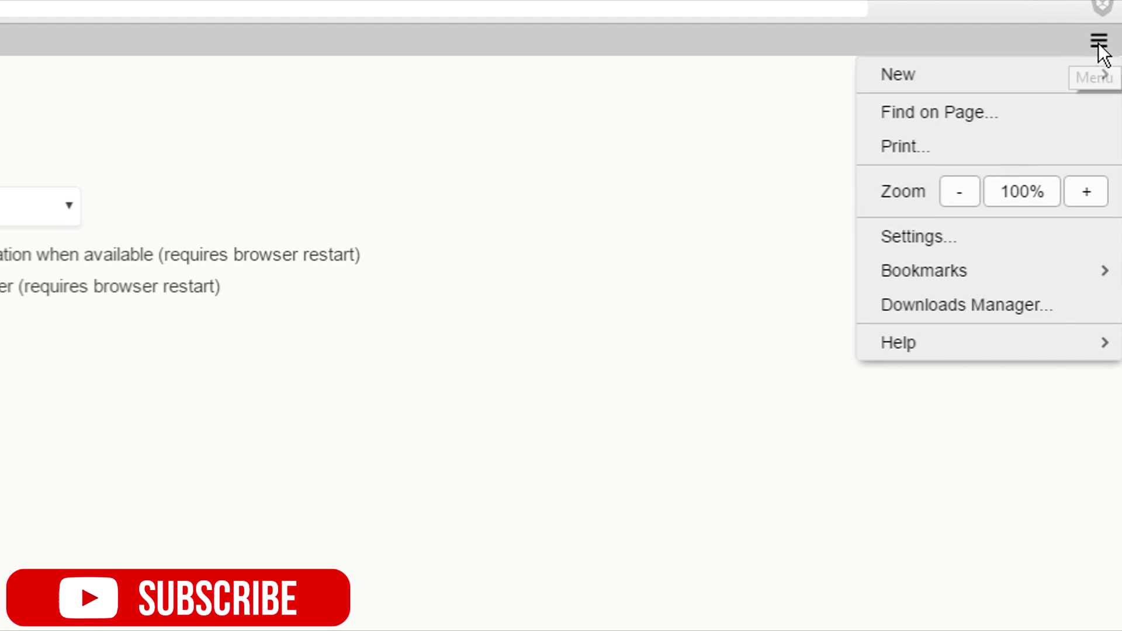
mouse_move(956, 256)
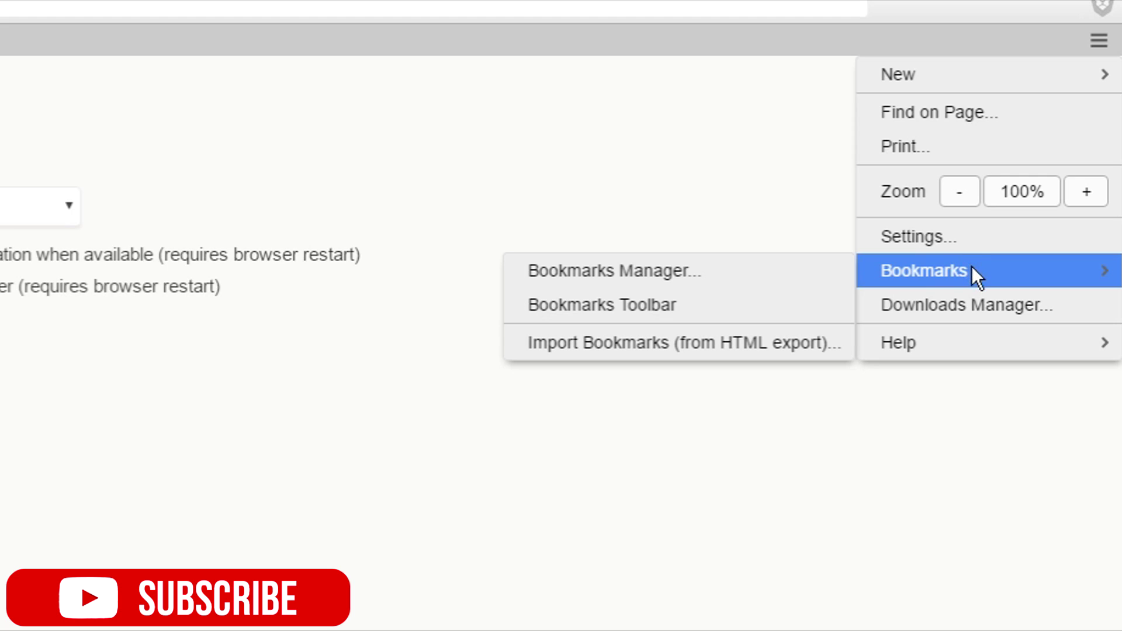
mouse_move(964, 342)
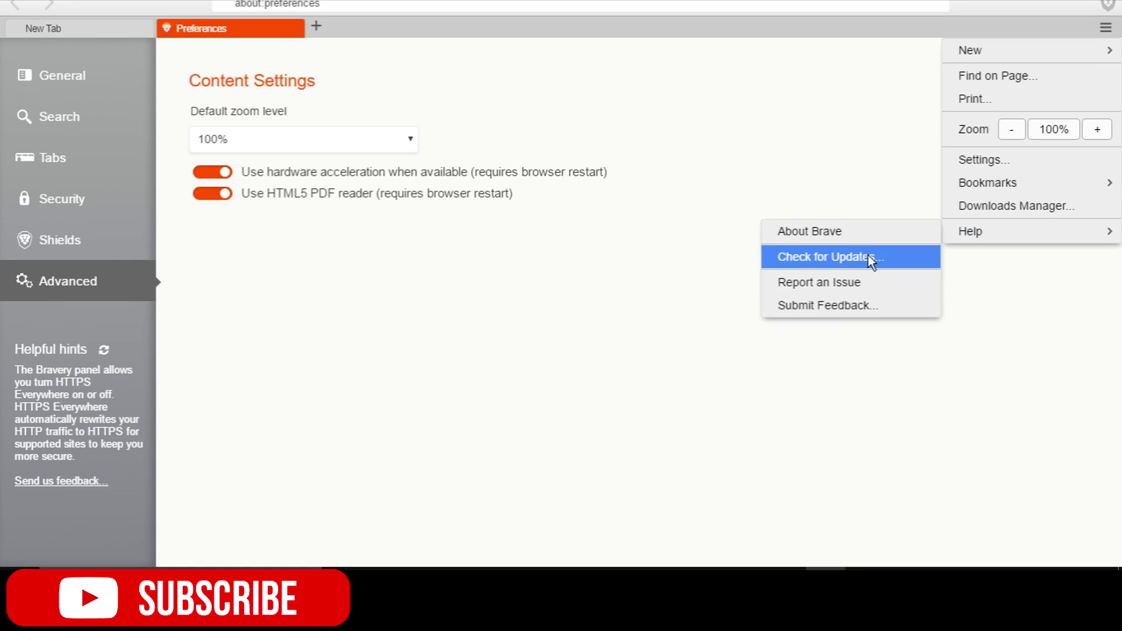
left_click(747, 380)
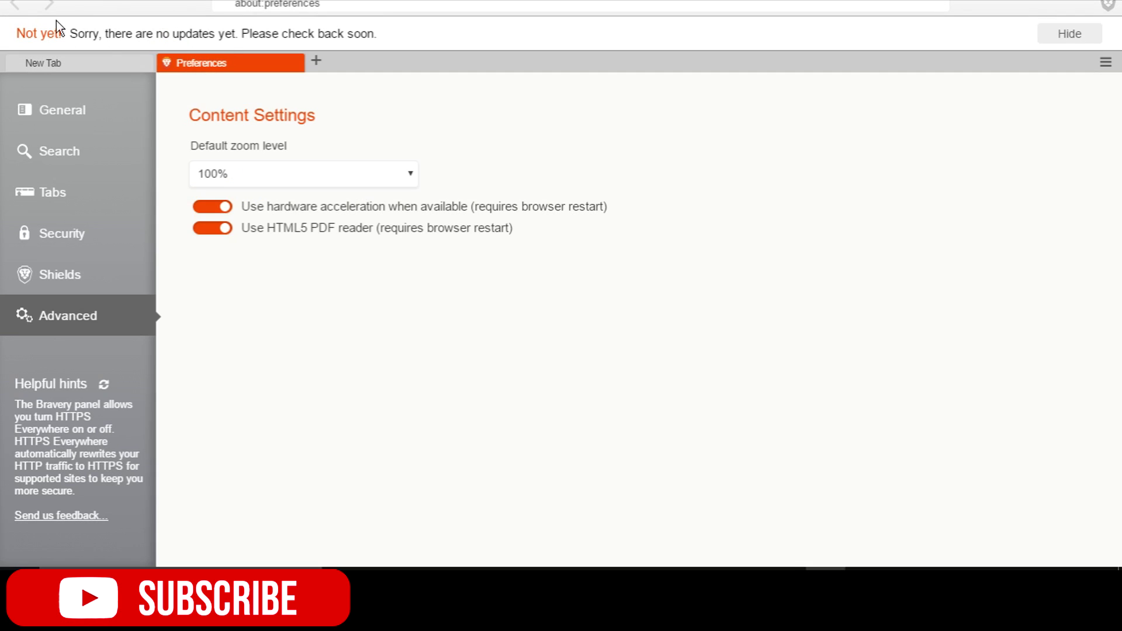
left_click(1087, 34)
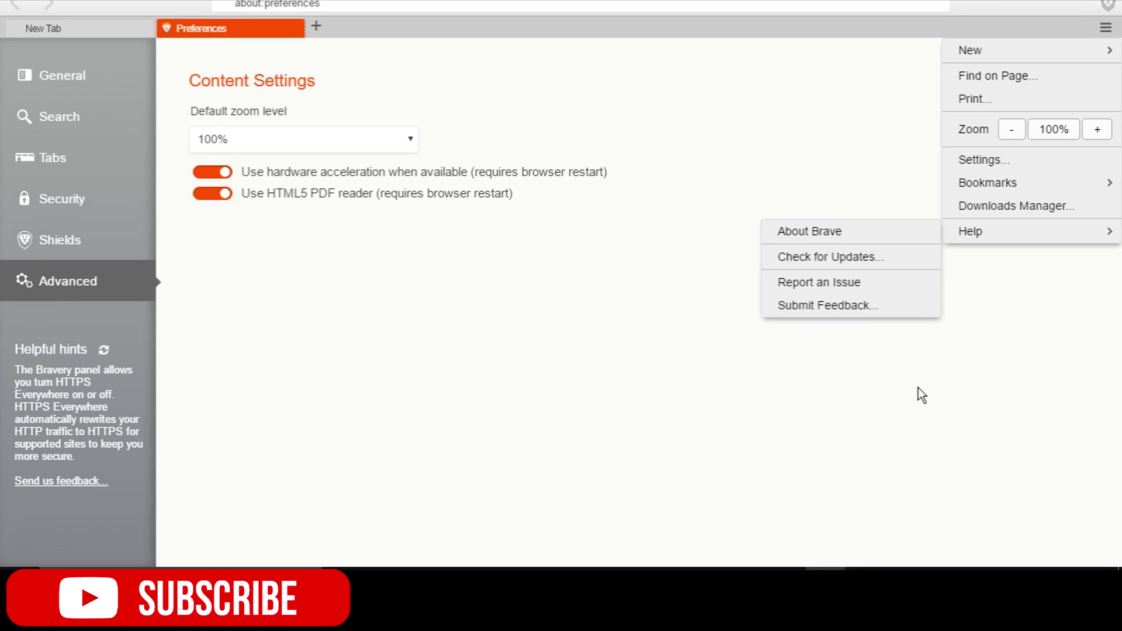
left_click(918, 388)
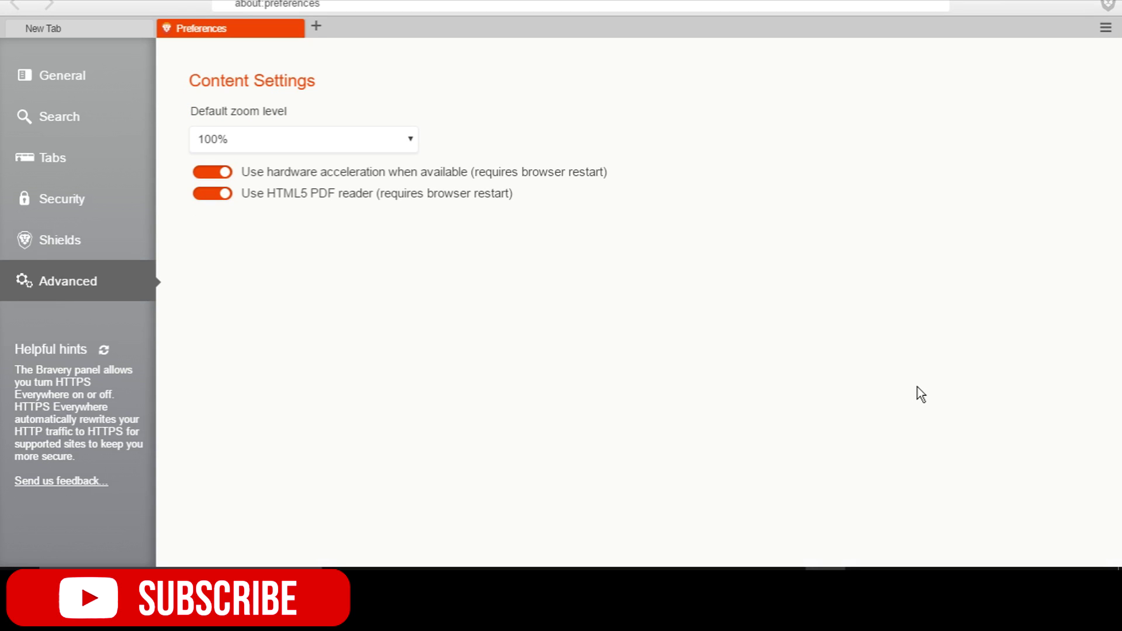